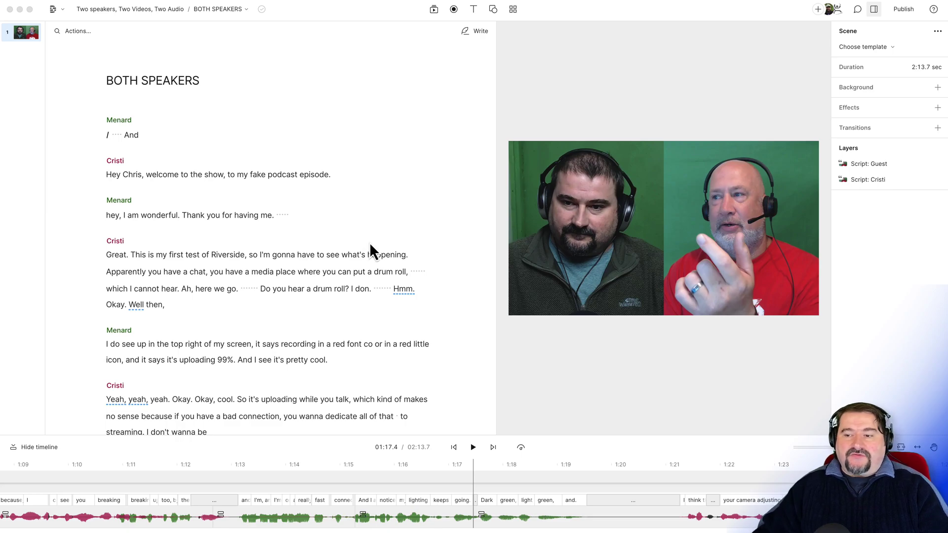
Step: Move the playhead to 00:19.1 at the word 'place' in the transcript
{"action": "left_click", "coordinate": [295, 271]}
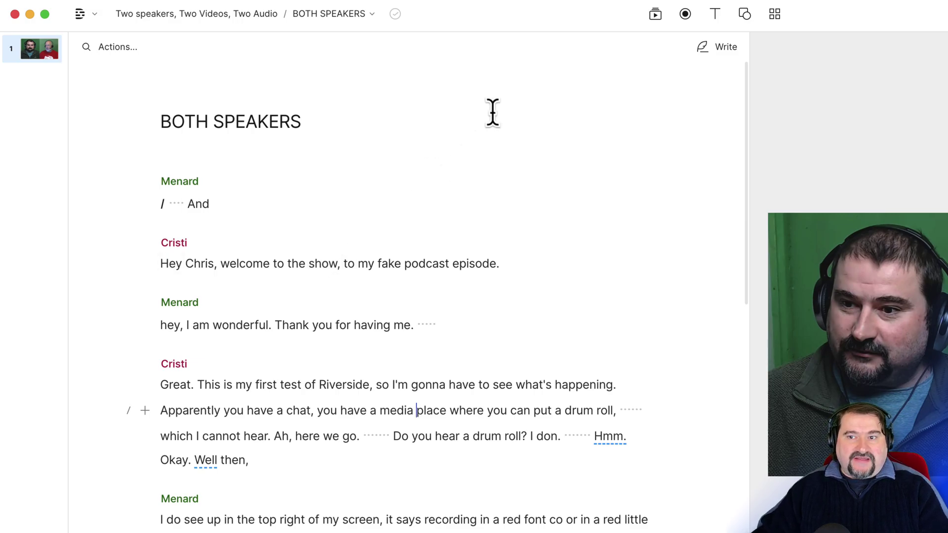
Step: Add Menard Video.mp4 to the scene and widen the video preview beside the script
{"action": "left_click", "coordinate": [656, 20]}
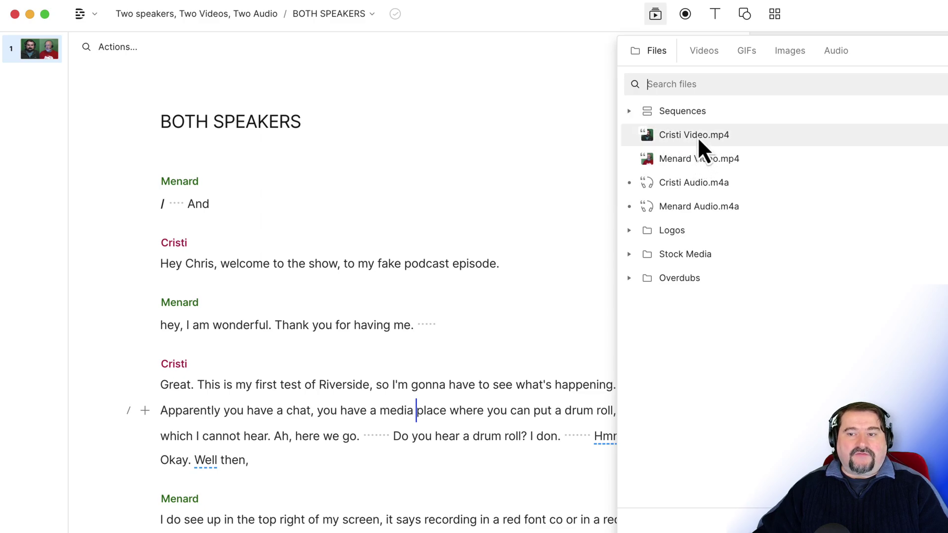
{"action": "left_click_drag", "start_coordinate": [695, 161], "coordinate": [547, 145]}
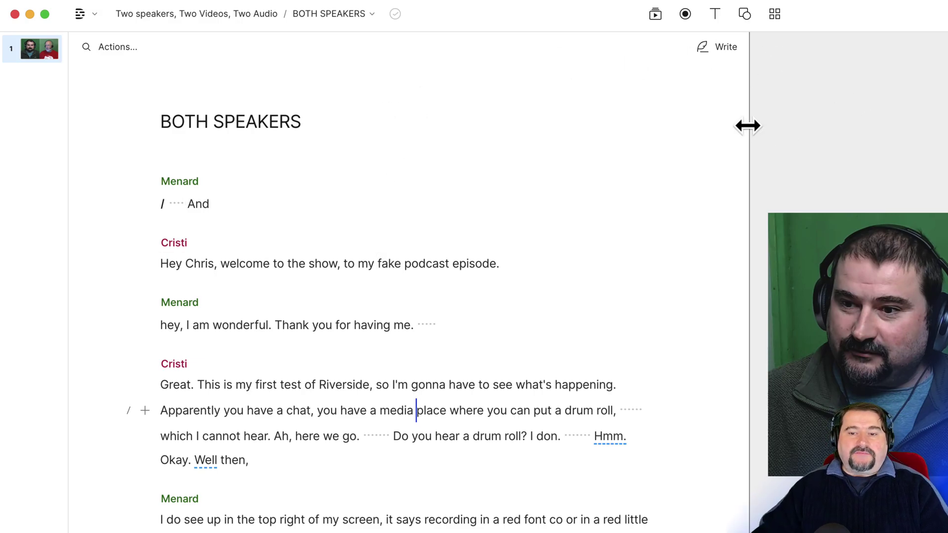
{"action": "left_click_drag", "start_coordinate": [748, 125], "coordinate": [560, 137]}
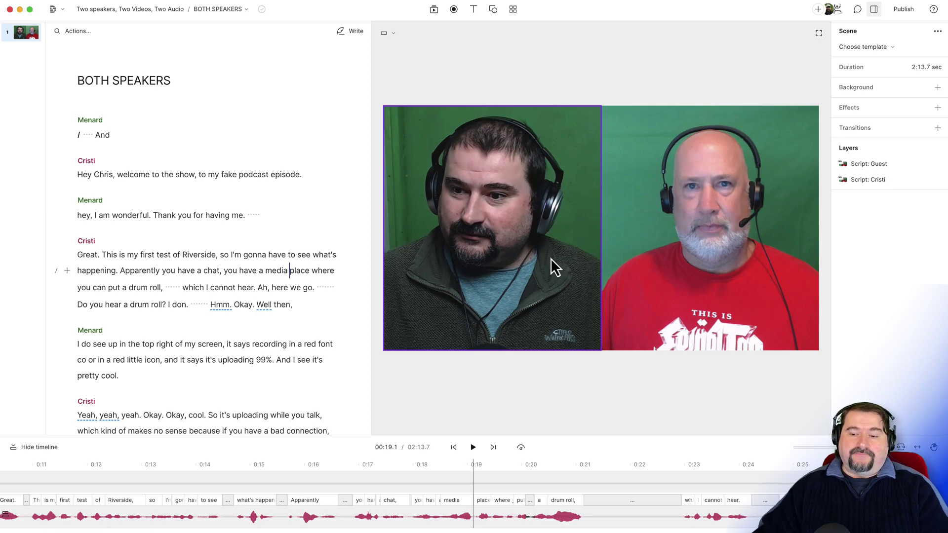
Step: Enlarge the timeline and add a Captions layer from the Text layer types
{"action": "left_click_drag", "start_coordinate": [544, 435], "coordinate": [548, 367]}
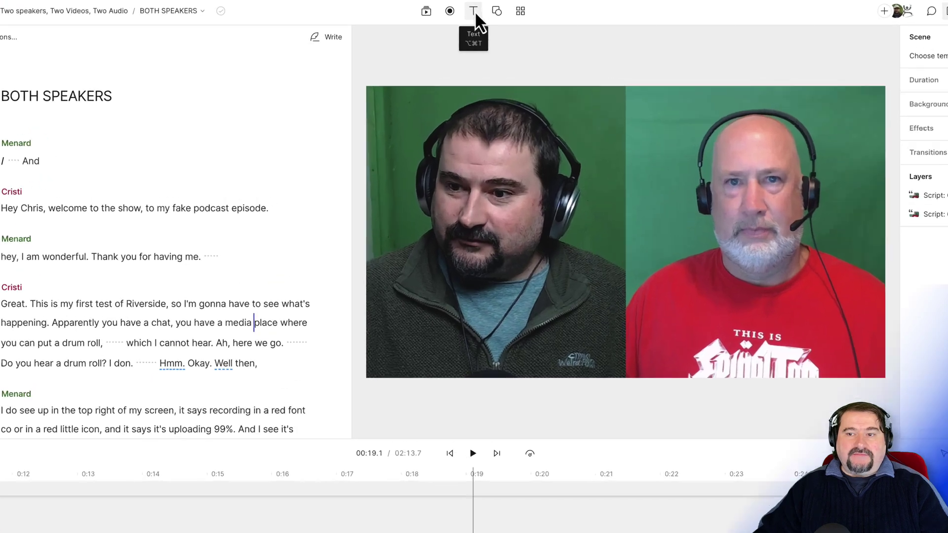
{"action": "left_click", "coordinate": [474, 10]}
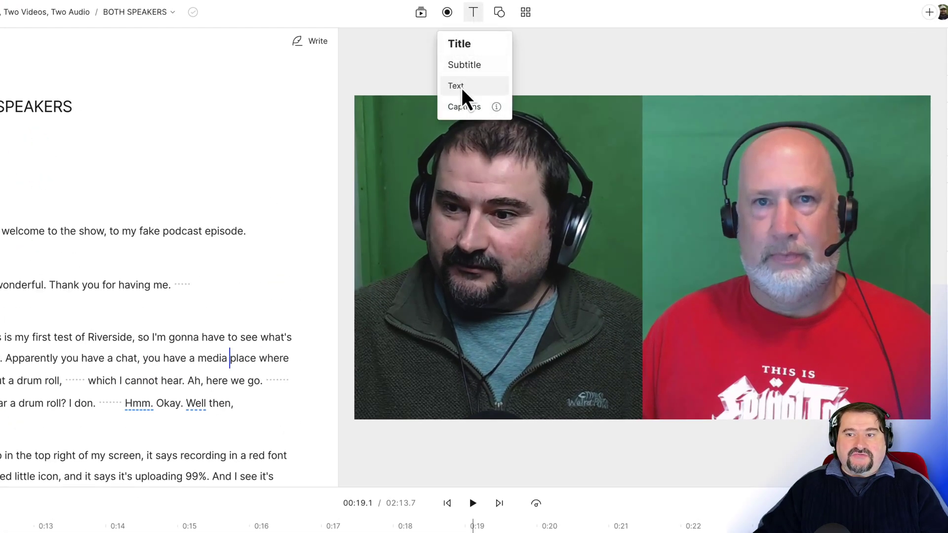
{"action": "left_click", "coordinate": [462, 109]}
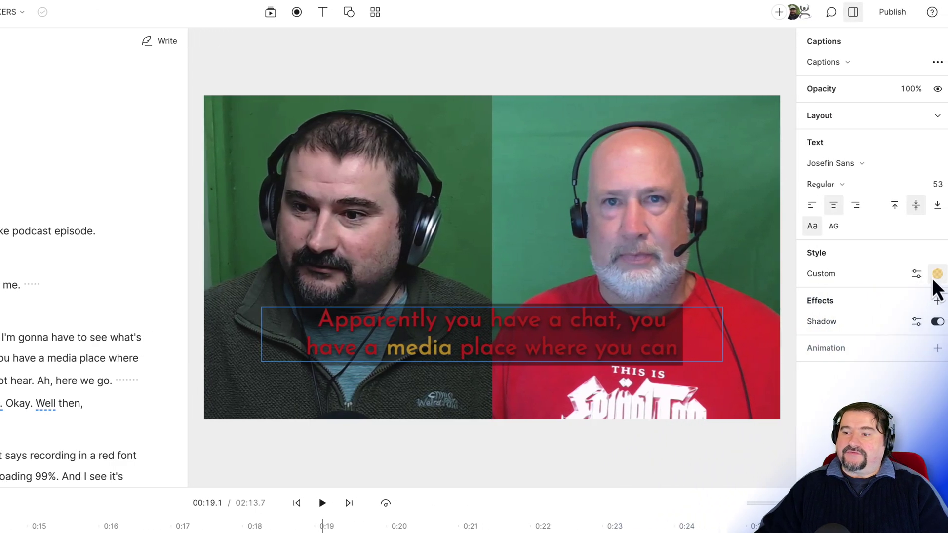
Step: Set the caption text fill to white in the caption style settings
{"action": "left_click", "coordinate": [914, 276]}
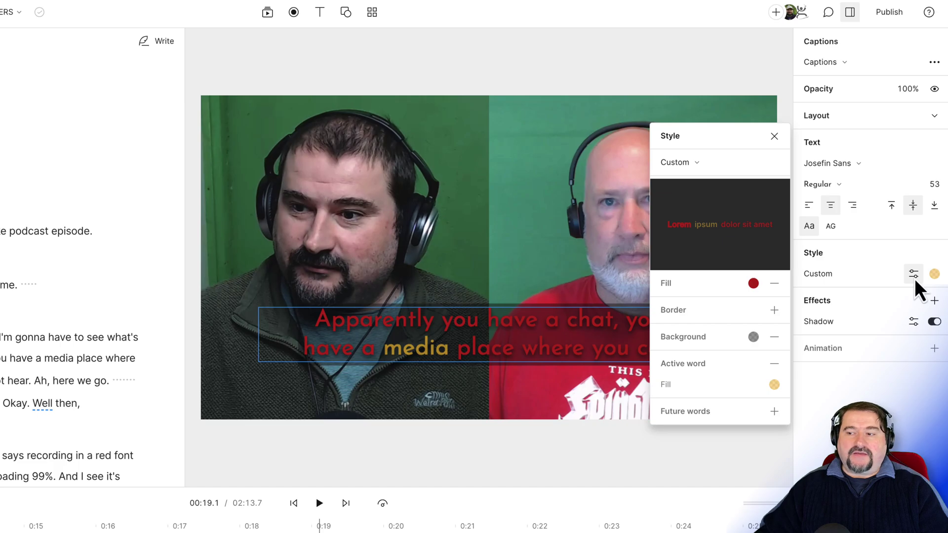
{"action": "left_click", "coordinate": [754, 283]}
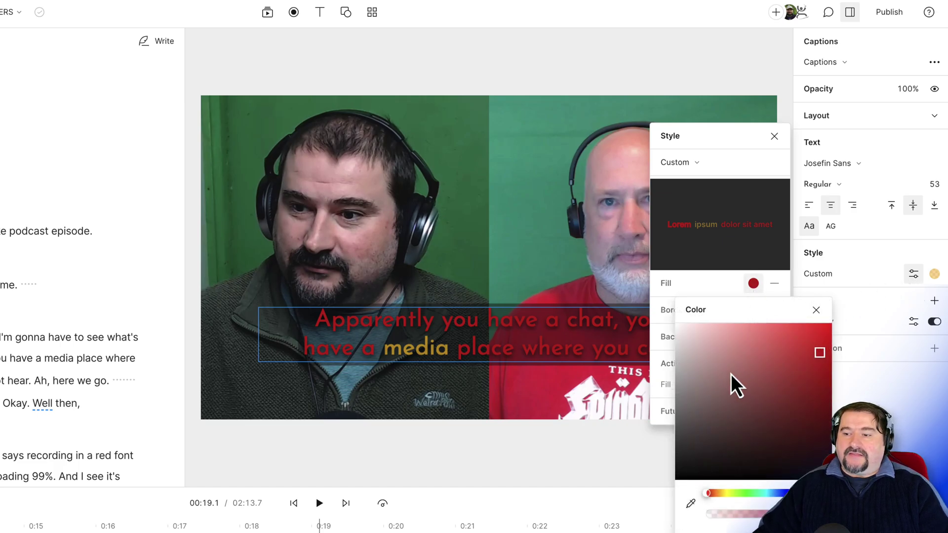
{"action": "left_click_drag", "start_coordinate": [731, 374], "coordinate": [653, 313]}
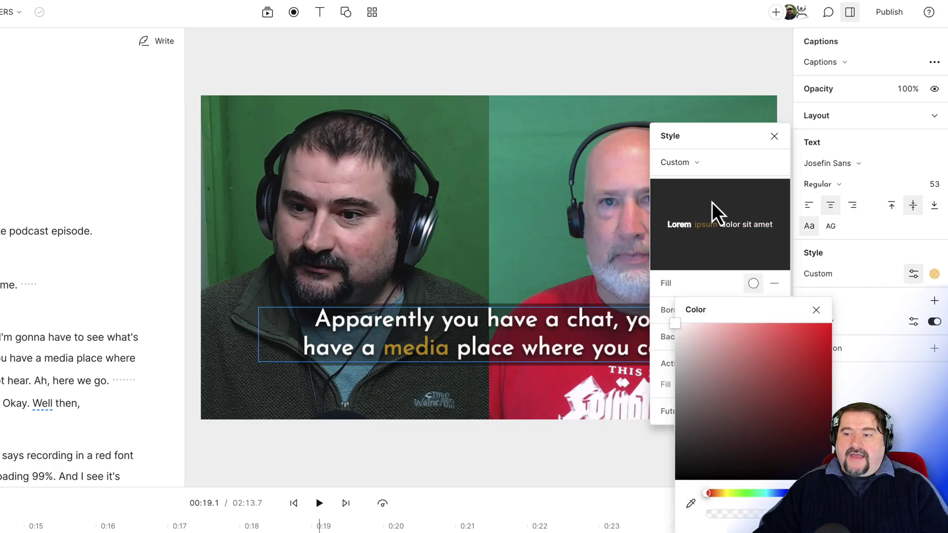
{"action": "left_click", "coordinate": [737, 165]}
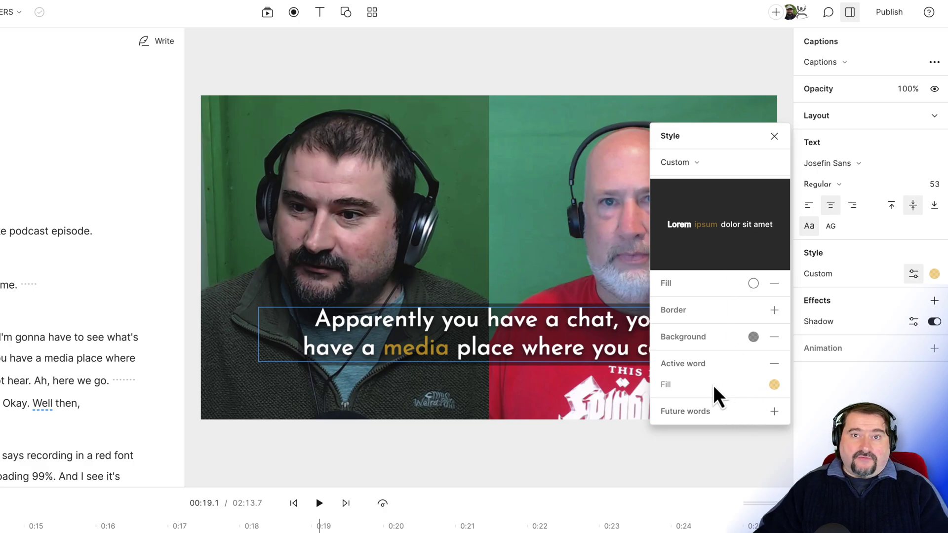
Step: Move the caption box down-left and narrow it to fit under the left speaker
{"action": "left_click", "coordinate": [534, 329]}
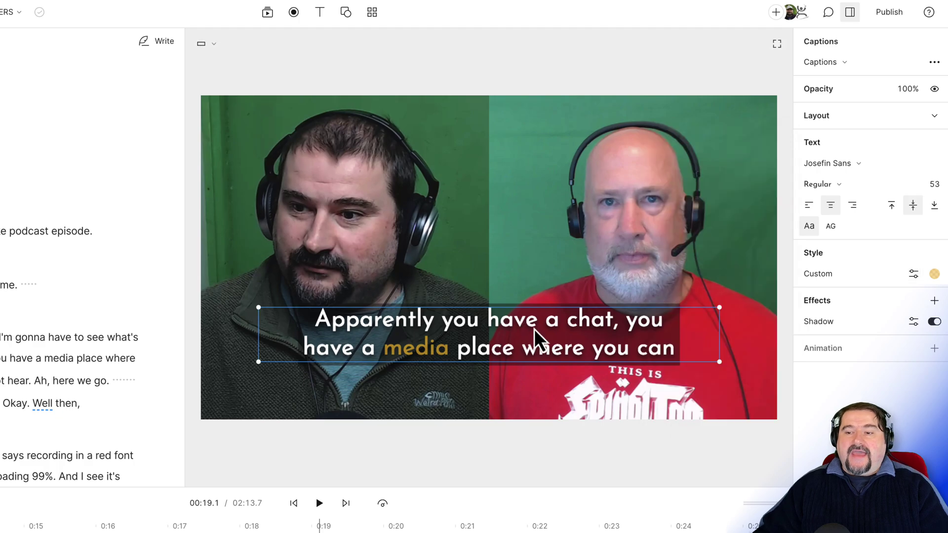
{"action": "left_click_drag", "start_coordinate": [531, 319], "coordinate": [500, 343]}
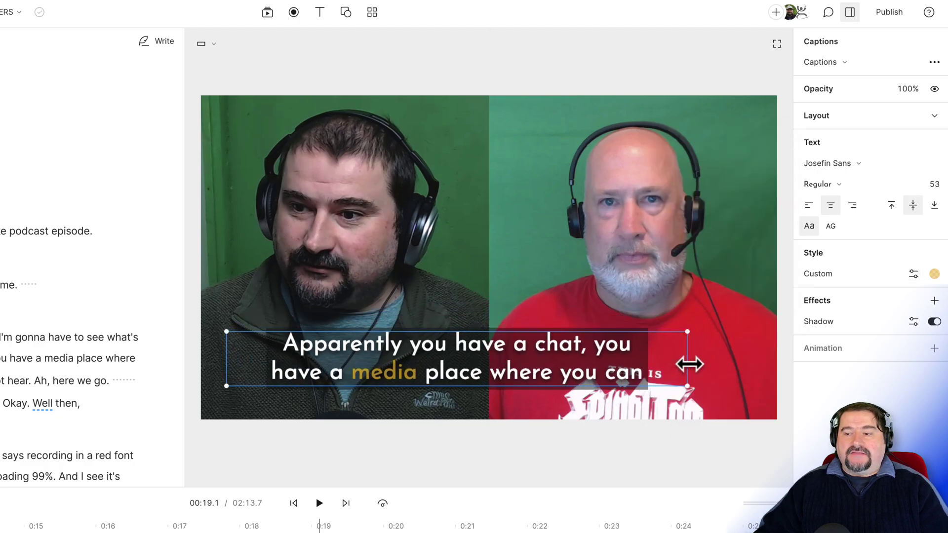
{"action": "left_click_drag", "start_coordinate": [674, 363], "coordinate": [413, 352]}
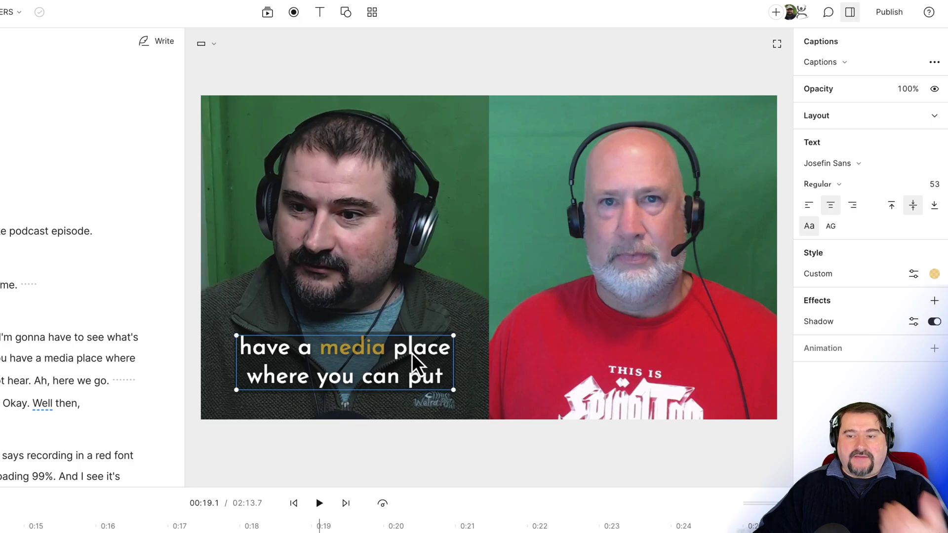
{"action": "left_click_drag", "start_coordinate": [241, 486], "coordinate": [243, 409]}
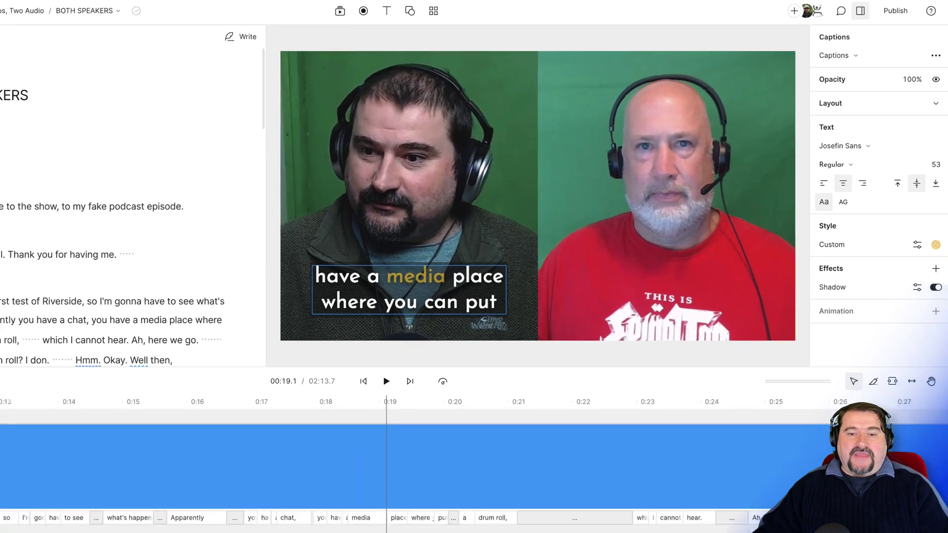
Step: Play from the word 'am' to check the captions, then select the Captions layer
{"action": "left_click", "coordinate": [114, 216]}
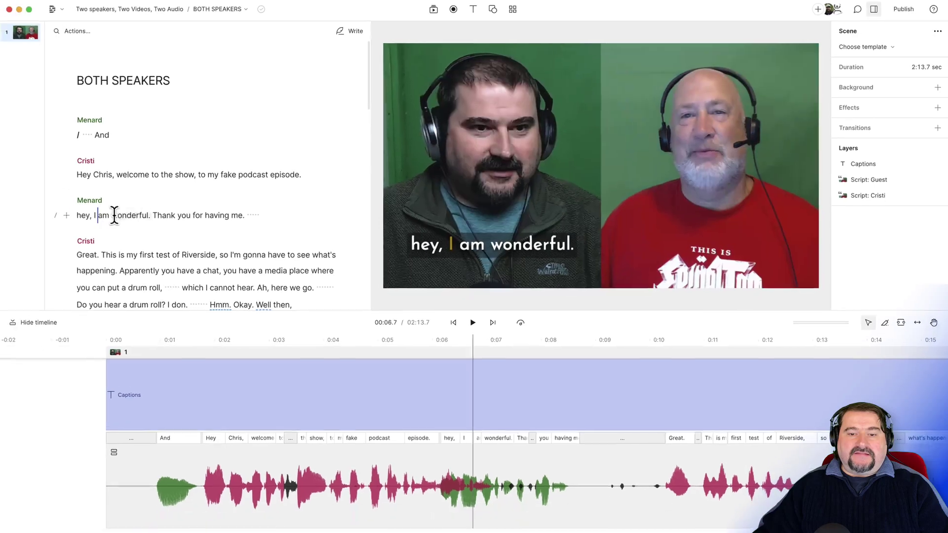
{"action": "key", "text": "space"}
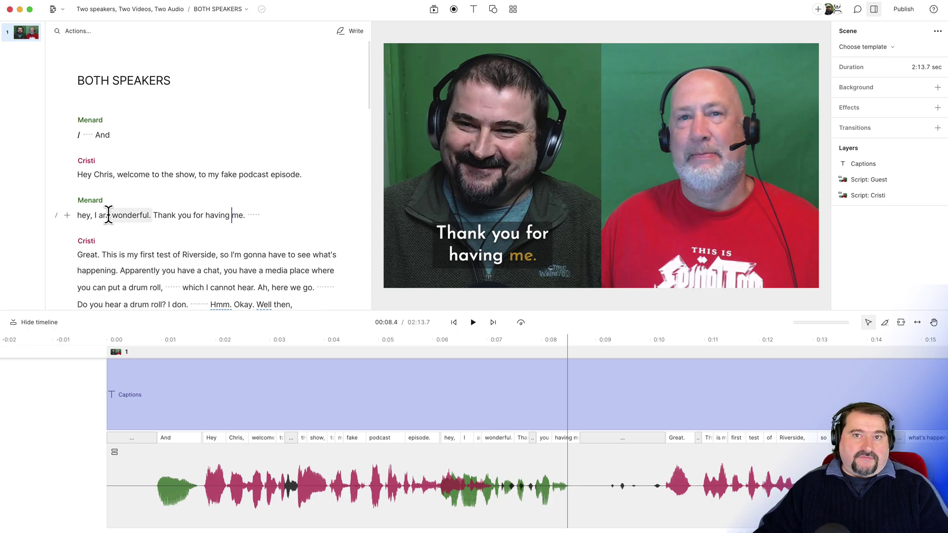
{"action": "left_click", "coordinate": [463, 252]}
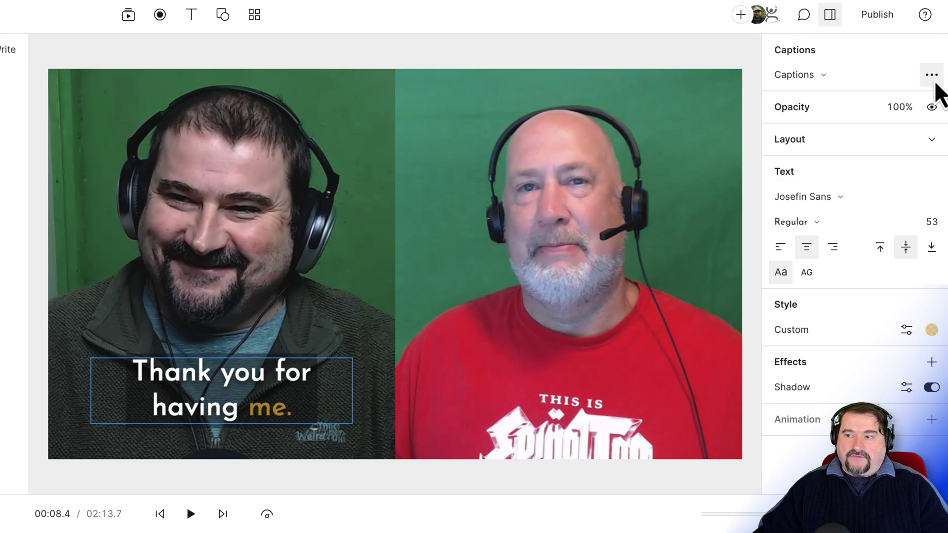
Step: Limit the captions layer to the host speaker only, instead of Show all
{"action": "left_click", "coordinate": [932, 75]}
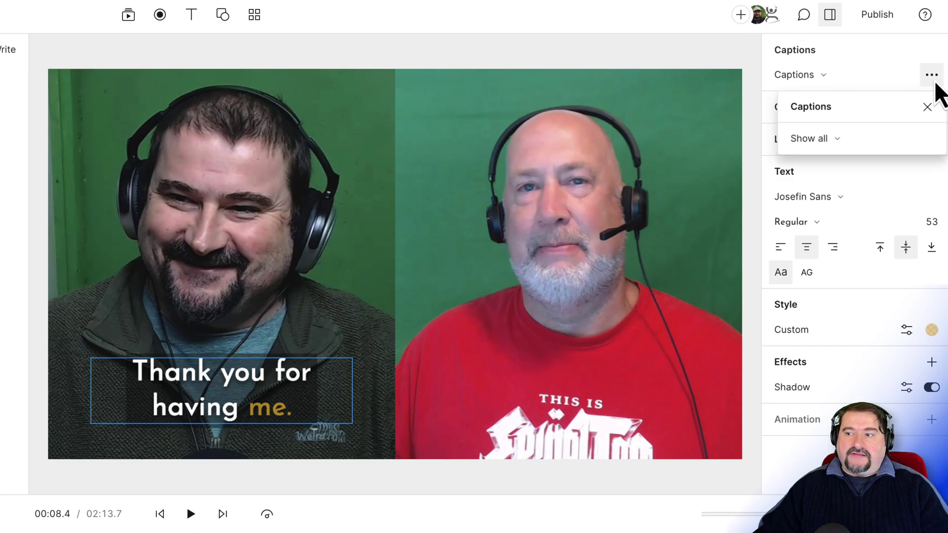
{"action": "left_click", "coordinate": [850, 147]}
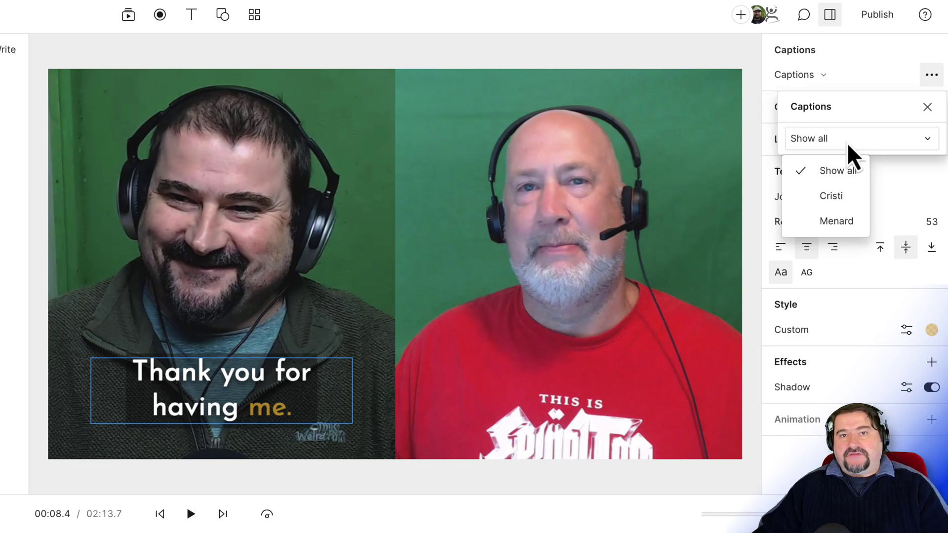
{"action": "left_click", "coordinate": [834, 205]}
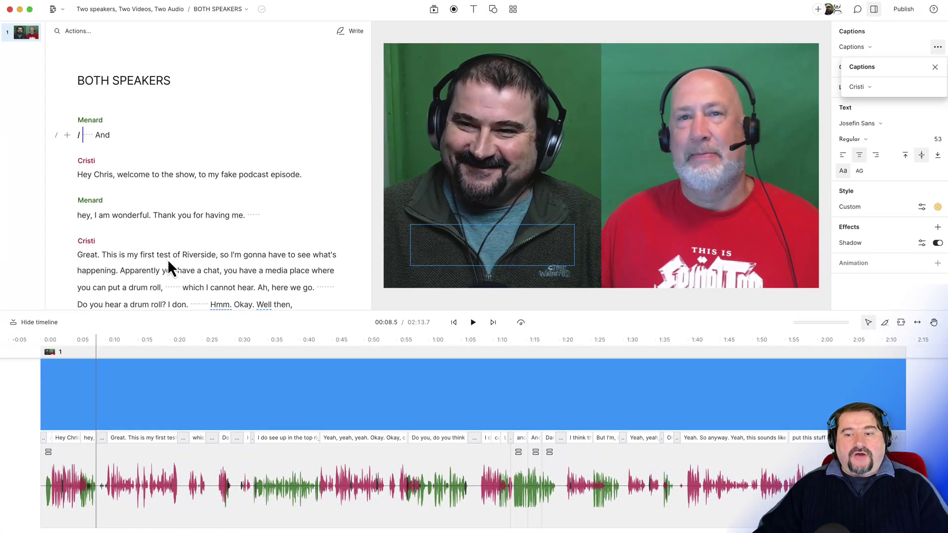
{"action": "left_click", "coordinate": [77, 216]}
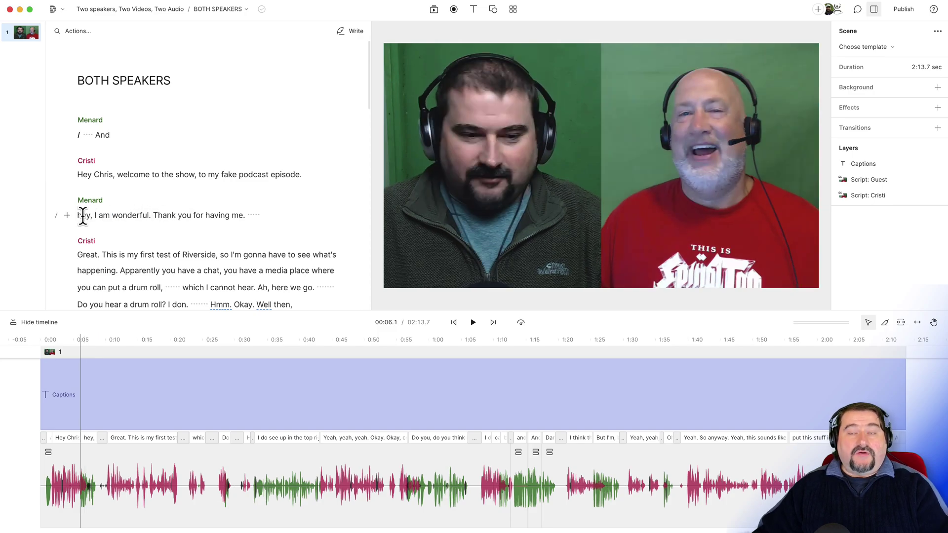
Step: Play the guest's and host's replies to confirm only the host is captioned, then reselect the captions
{"action": "key", "text": "space"}
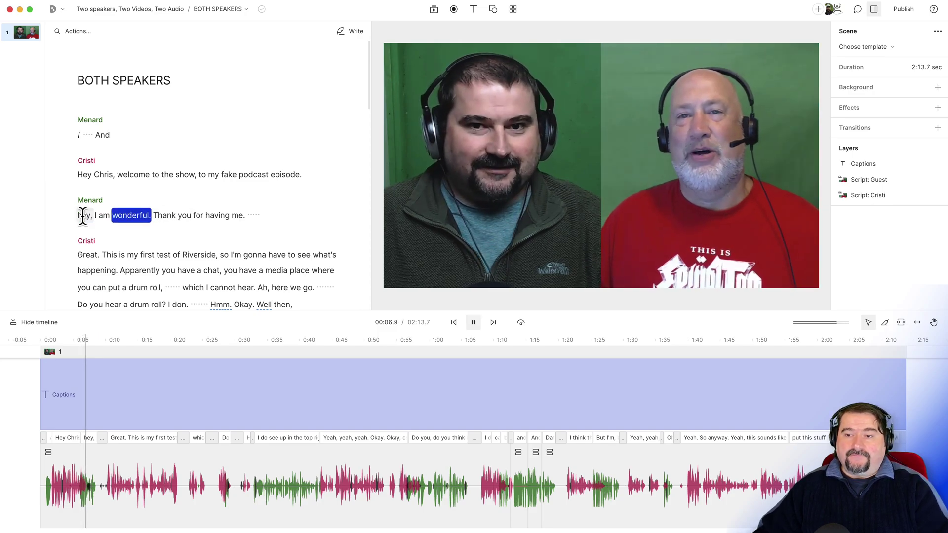
{"action": "key", "text": "space"}
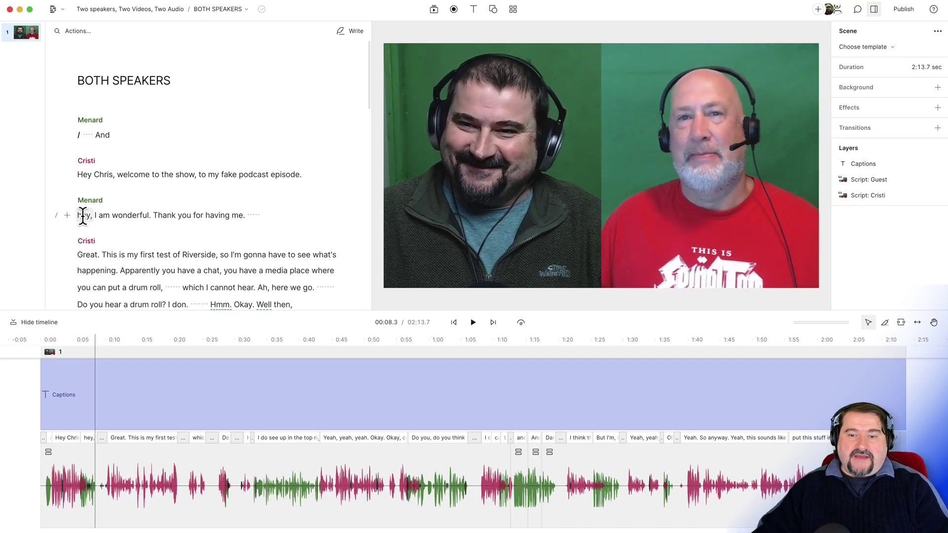
{"action": "left_click", "coordinate": [82, 255]}
{"action": "key", "text": "space"}
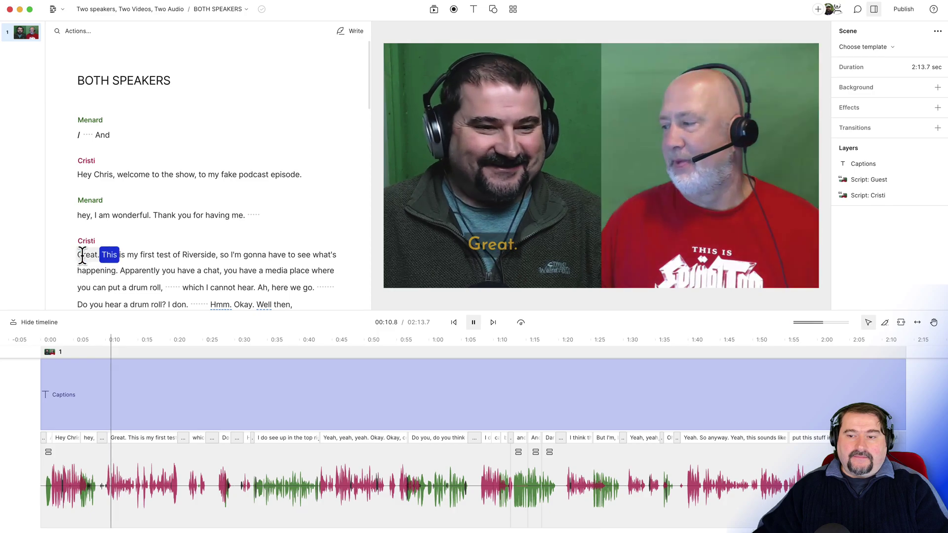
{"action": "key", "text": "space"}
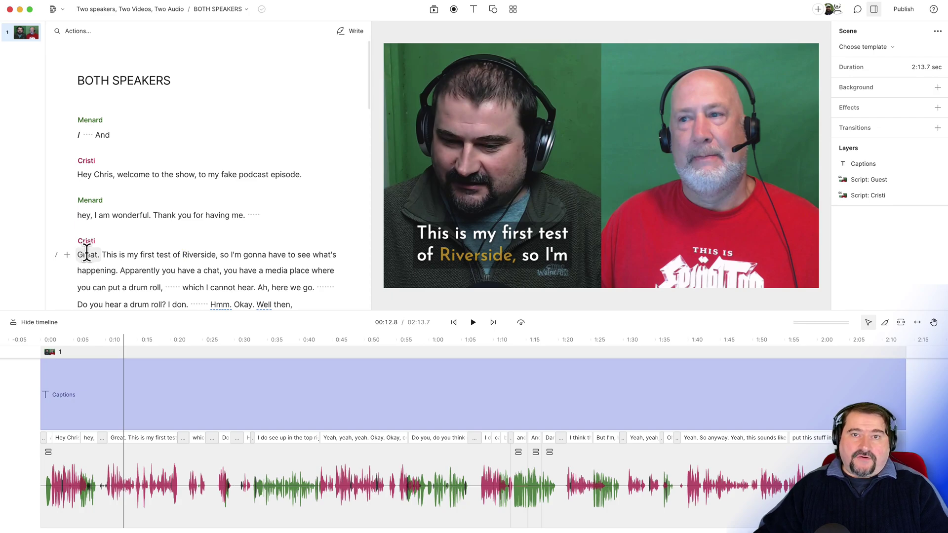
{"action": "left_click", "coordinate": [476, 236]}
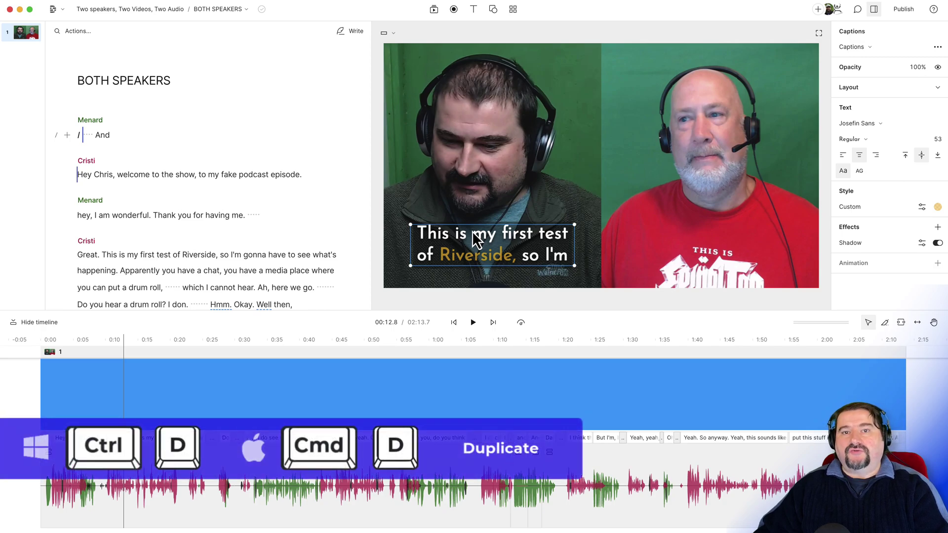
Step: Duplicate the captions, move the copy under the right video, and limit it to the guest
{"action": "key", "text": "super+d"}
{"action": "left_click_drag", "start_coordinate": [473, 243], "coordinate": [692, 245]}
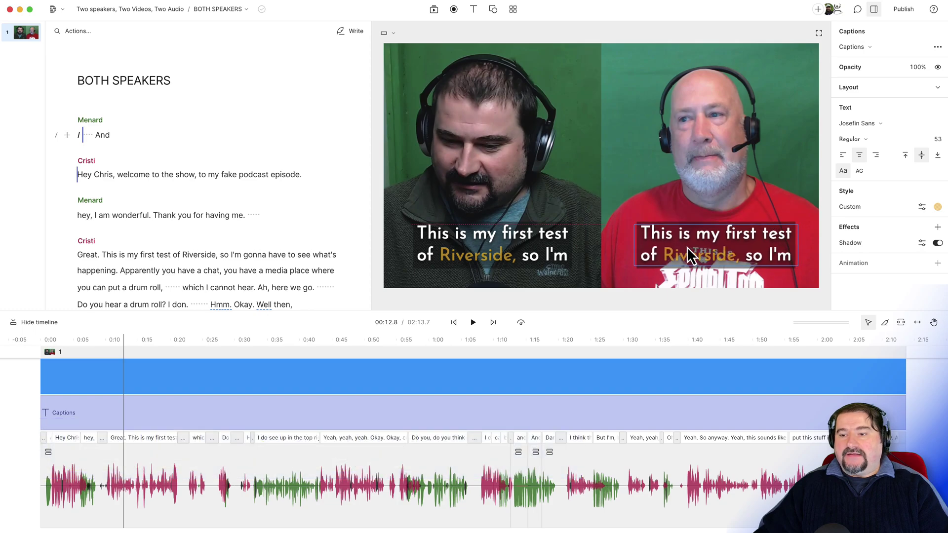
{"action": "left_click", "coordinate": [938, 46]}
{"action": "left_click", "coordinate": [866, 88]}
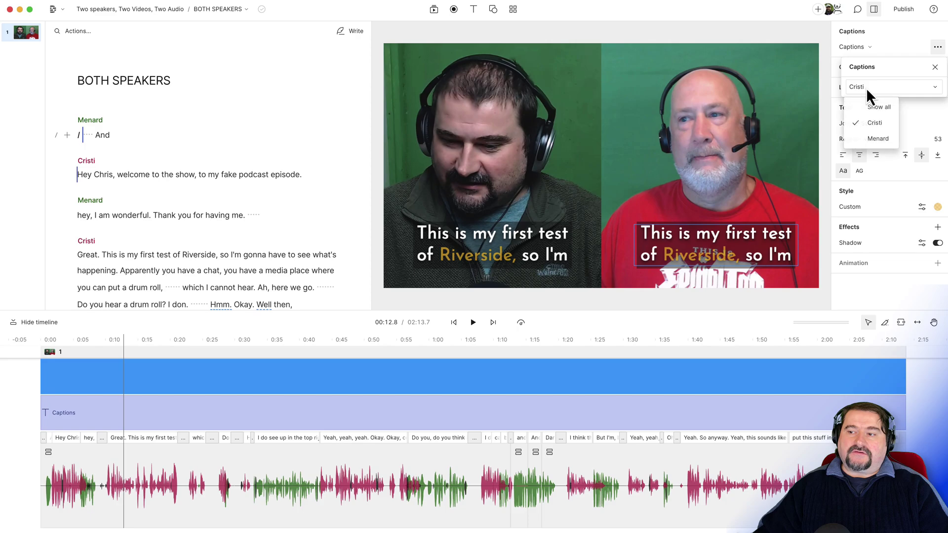
{"action": "left_click", "coordinate": [877, 138]}
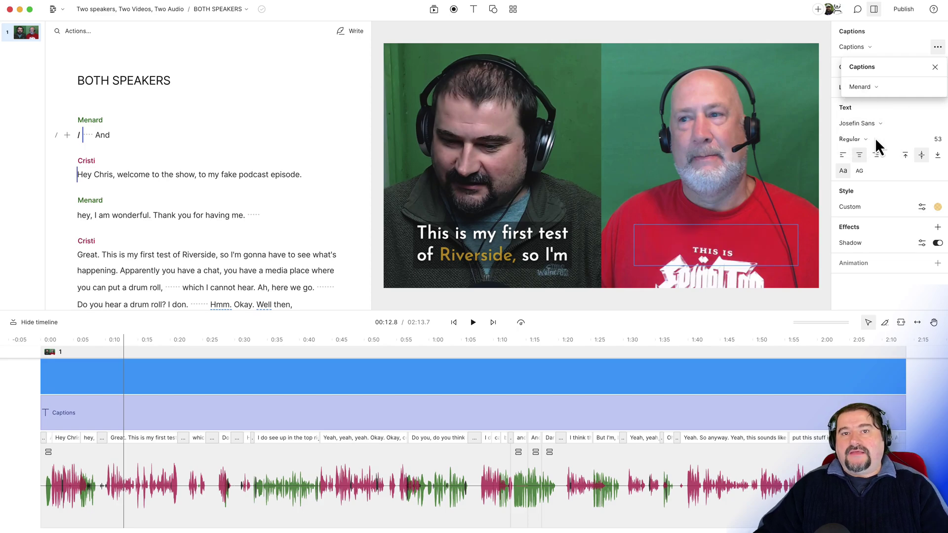
Step: Replay from the guest's first reply to check both caption layers, then jump to 'I do see up…'
{"action": "left_click", "coordinate": [126, 214]}
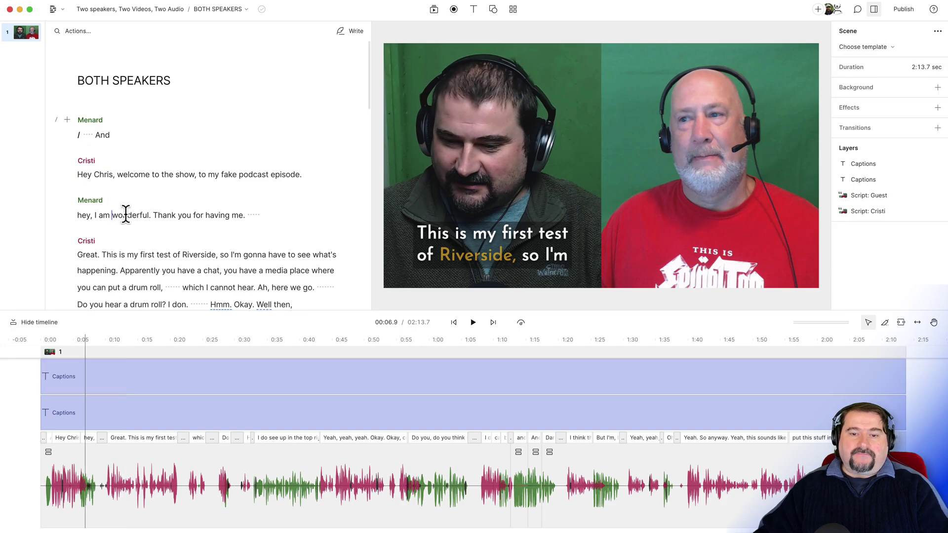
{"action": "key", "text": "space"}
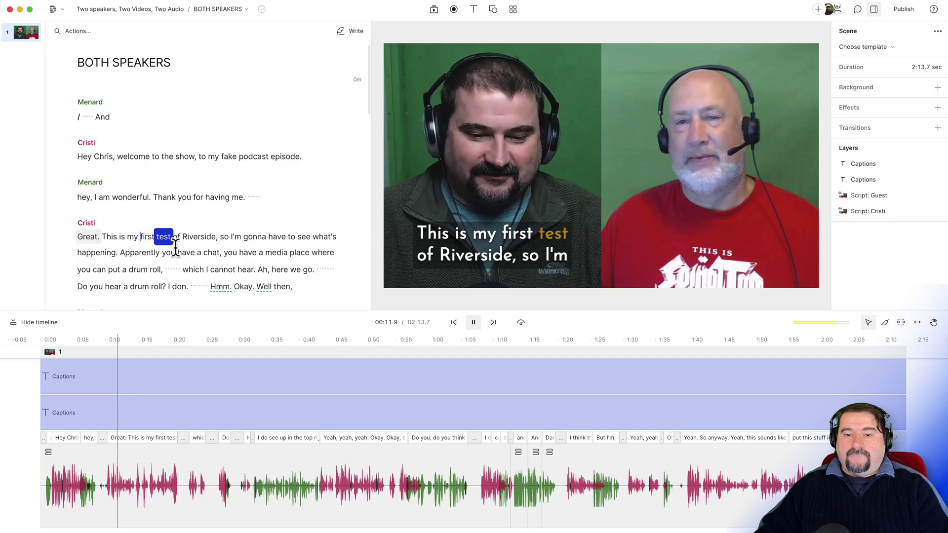
{"action": "key", "text": "space"}
{"action": "left_click", "coordinate": [264, 200]}
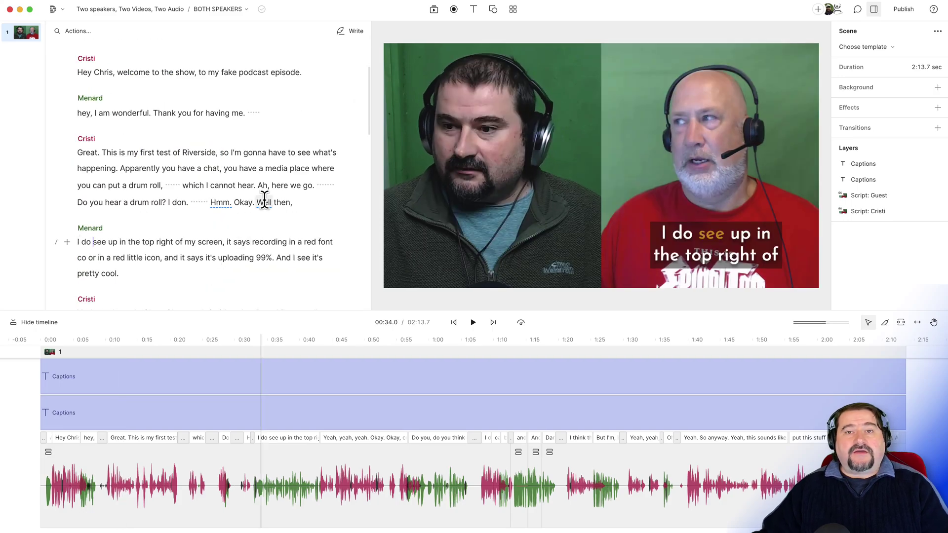